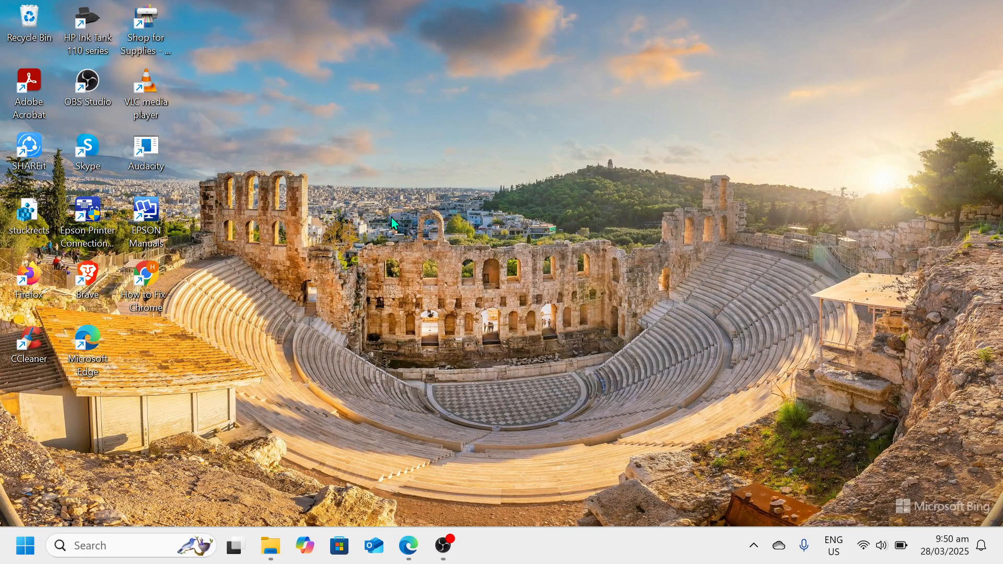
Search Windows for Services and open the Services console
{"action": "left_click", "coordinate": [137, 544]}
{"action": "type", "text": "SERV"}
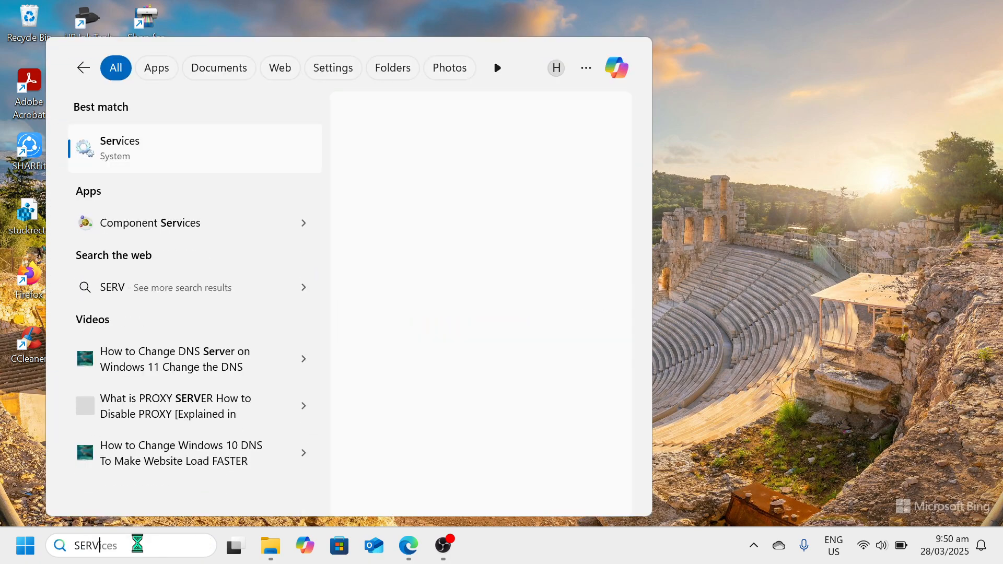
{"action": "key", "text": "BackSpace"}
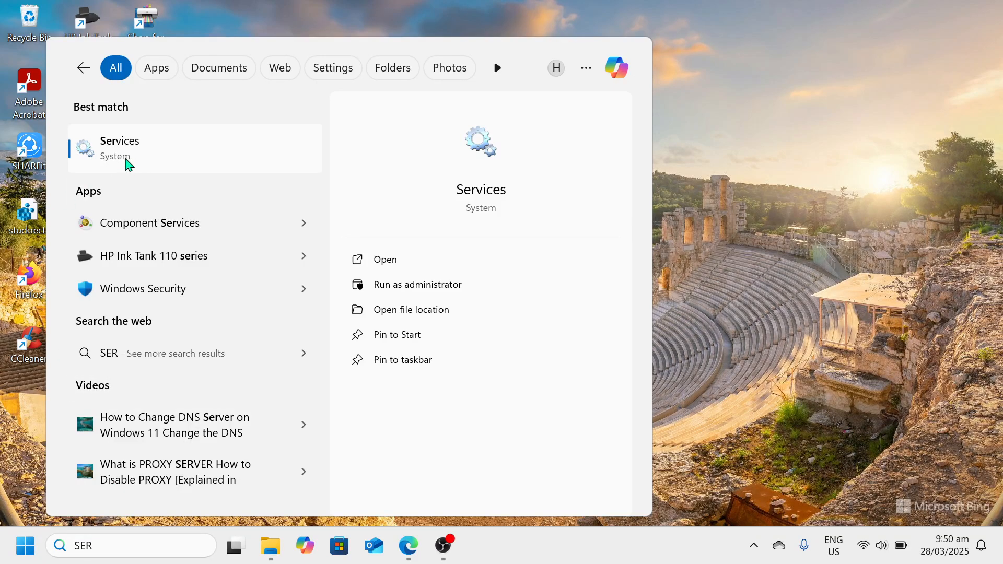
{"action": "left_click", "coordinate": [127, 163]}
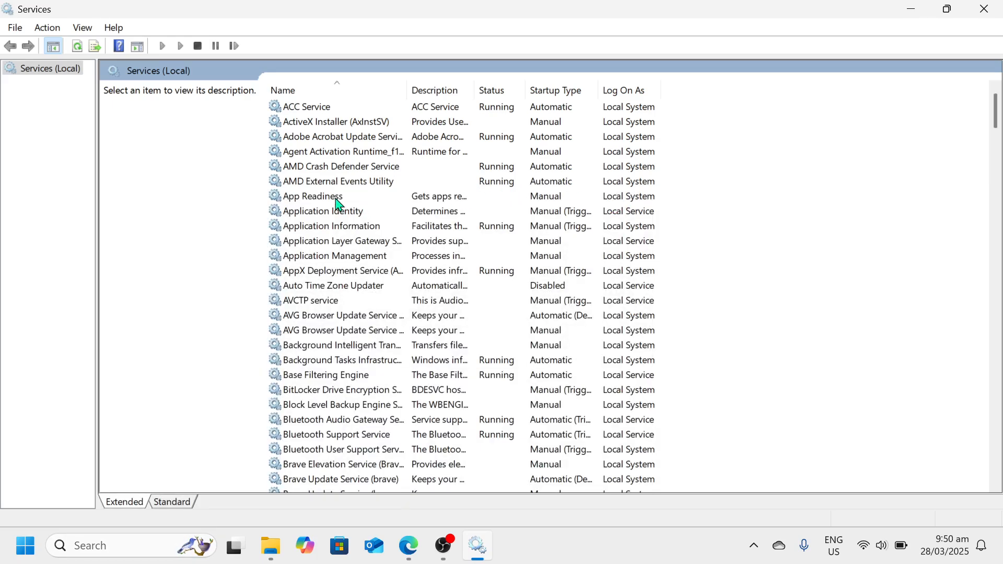
Find and select the WLAN AutoConfig service in the list of local services
{"action": "left_click", "coordinate": [339, 199]}
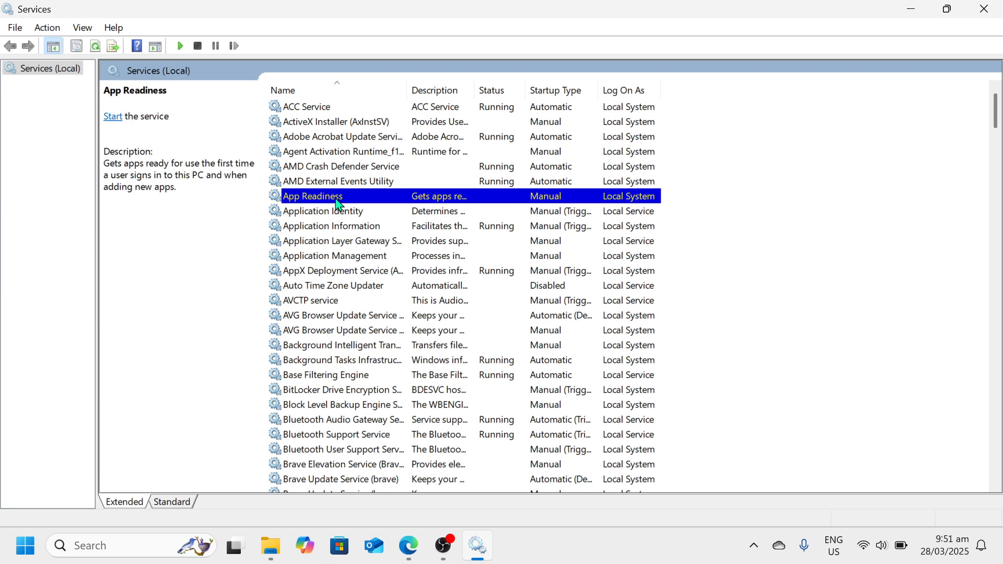
{"action": "key", "text": "w"}
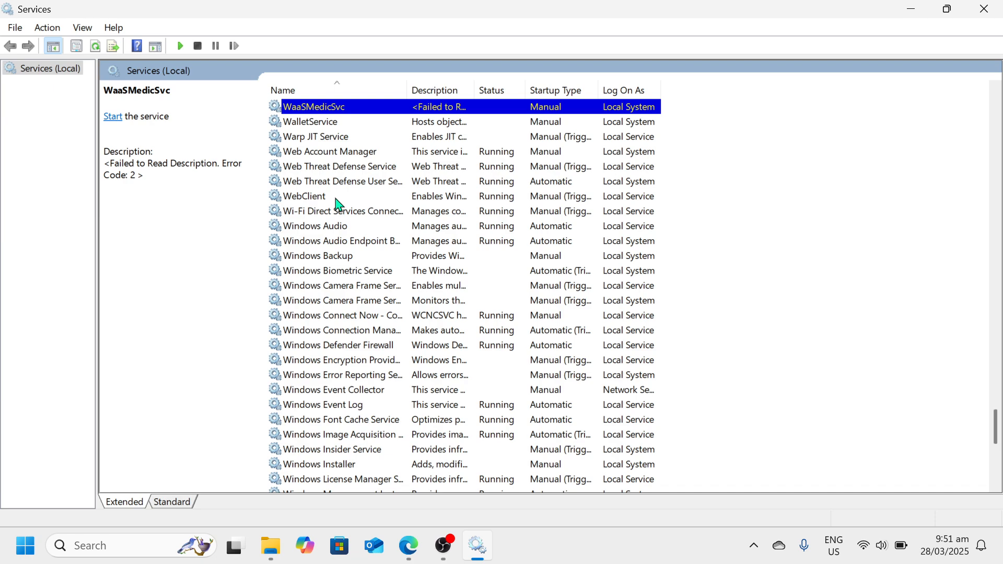
{"action": "scroll", "coordinate": [337, 204], "scroll_direction": "down", "scroll_amount": 1}
{"action": "scroll", "coordinate": [337, 204], "scroll_direction": "down", "scroll_amount": 3}
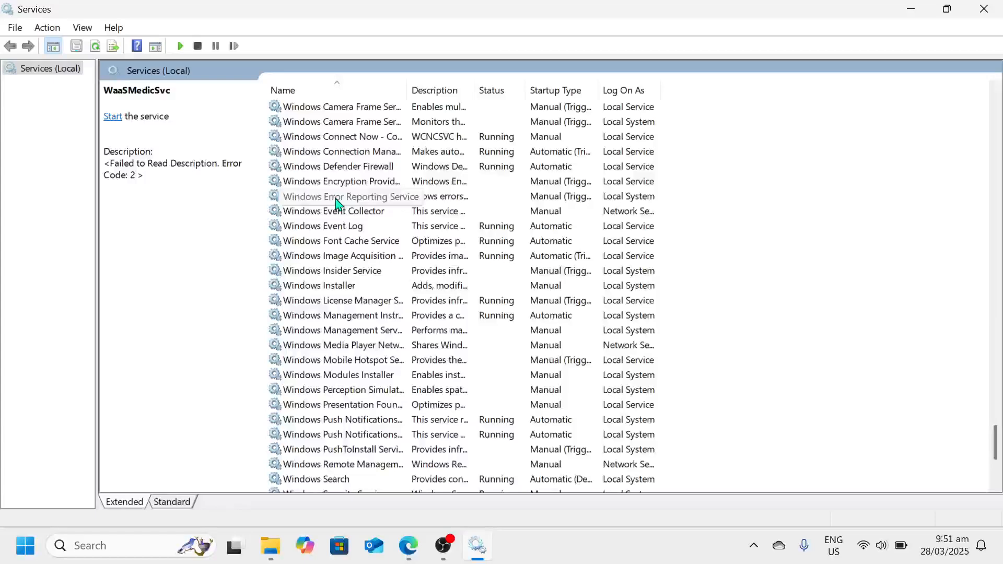
{"action": "scroll", "coordinate": [337, 204], "scroll_direction": "down", "scroll_amount": 5}
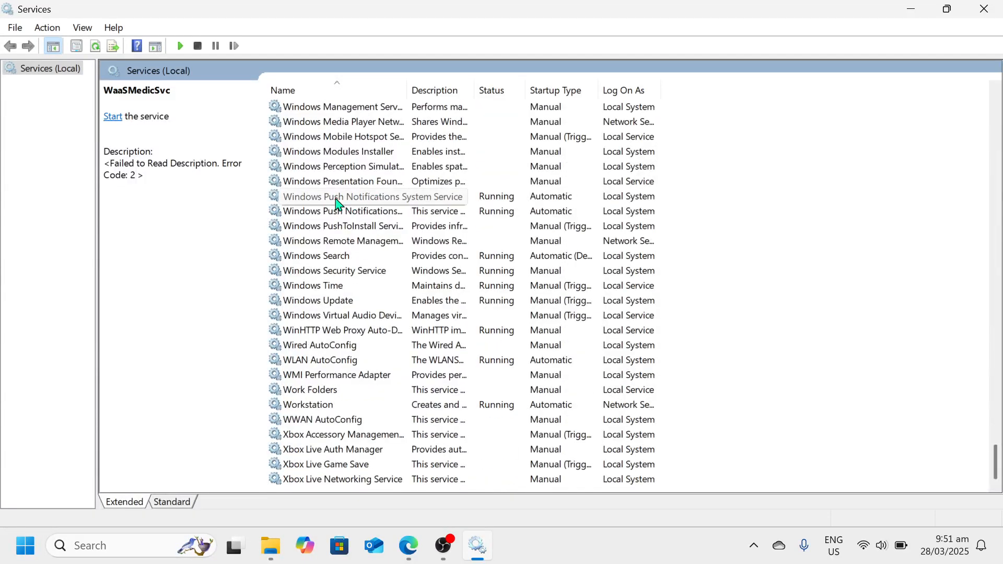
{"action": "left_click", "coordinate": [321, 362]}
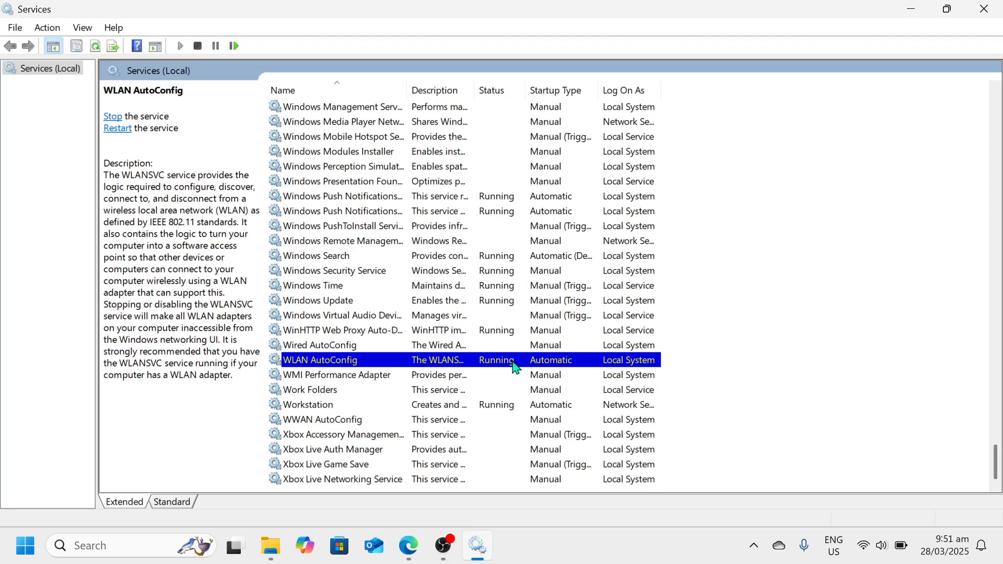
Choose Automatic as the startup type in the WLAN AutoConfig properties, close them without applying, and close Services
{"action": "right_click", "coordinate": [390, 366]}
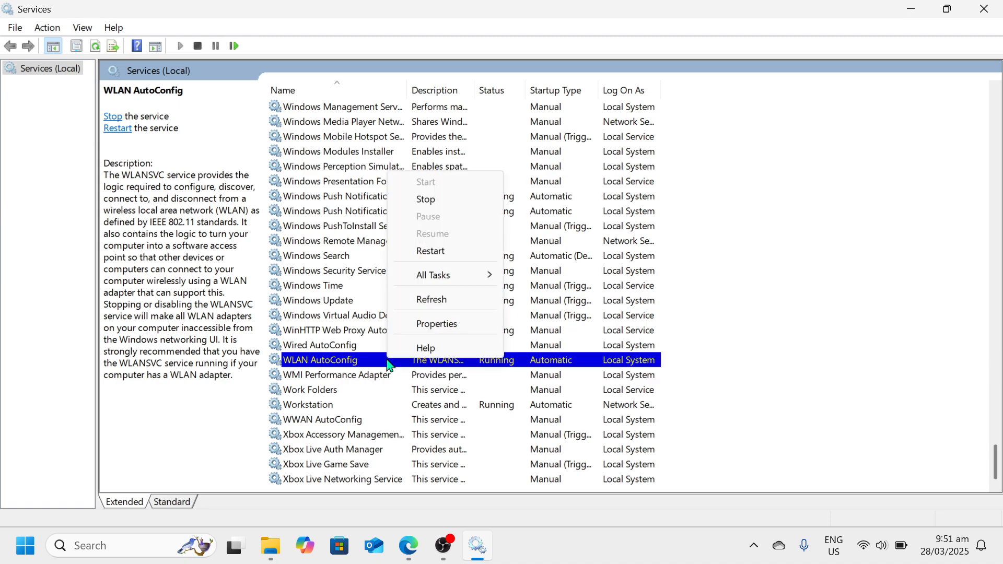
{"action": "left_click", "coordinate": [427, 325]}
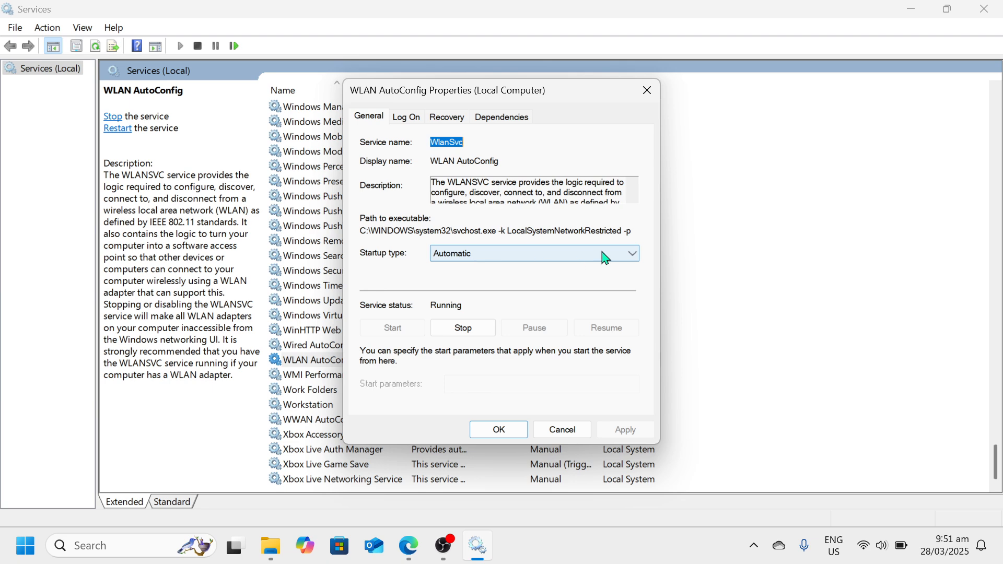
{"action": "left_click", "coordinate": [634, 255]}
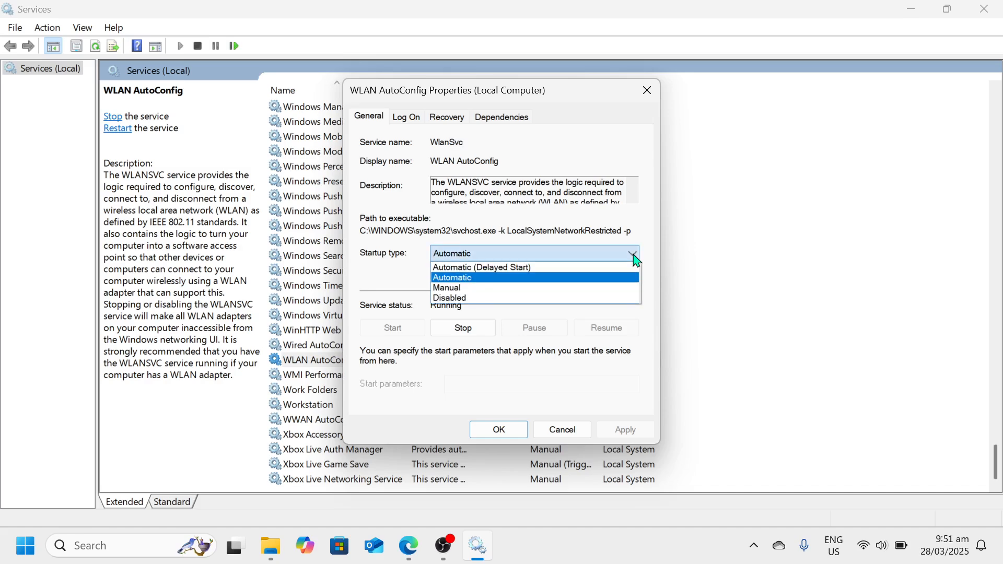
{"action": "left_click", "coordinate": [570, 278]}
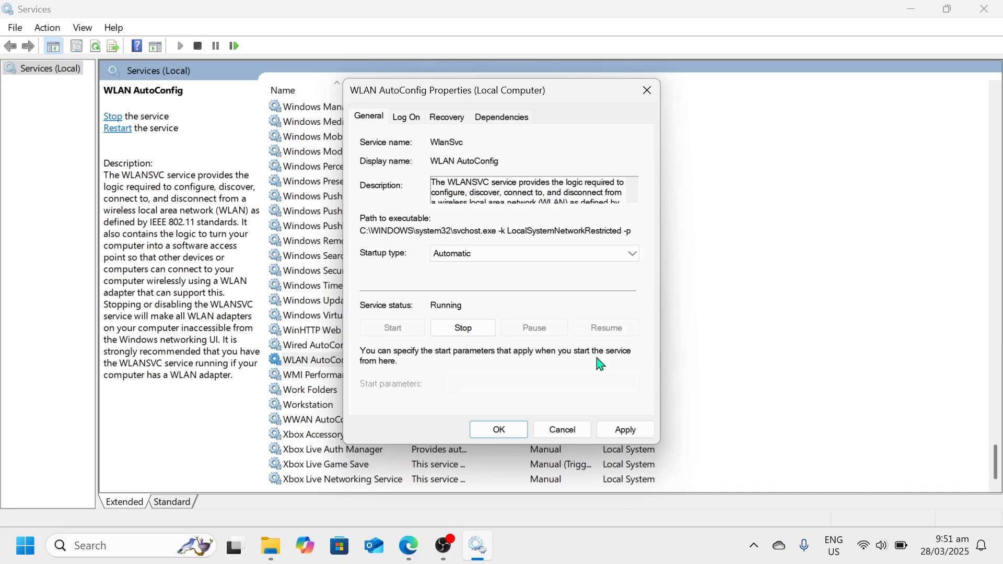
{"action": "left_click", "coordinate": [648, 91]}
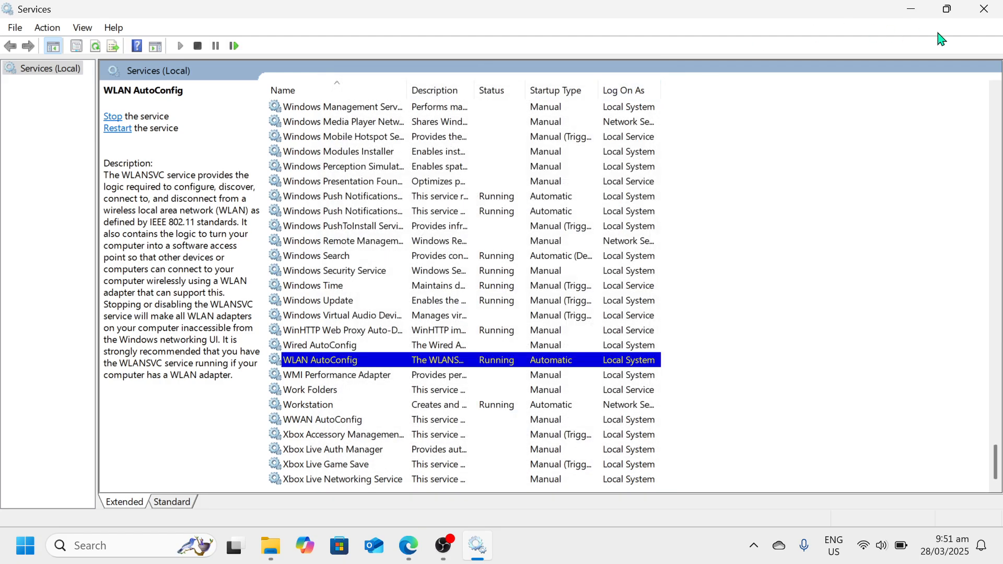
{"action": "left_click", "coordinate": [998, 7]}
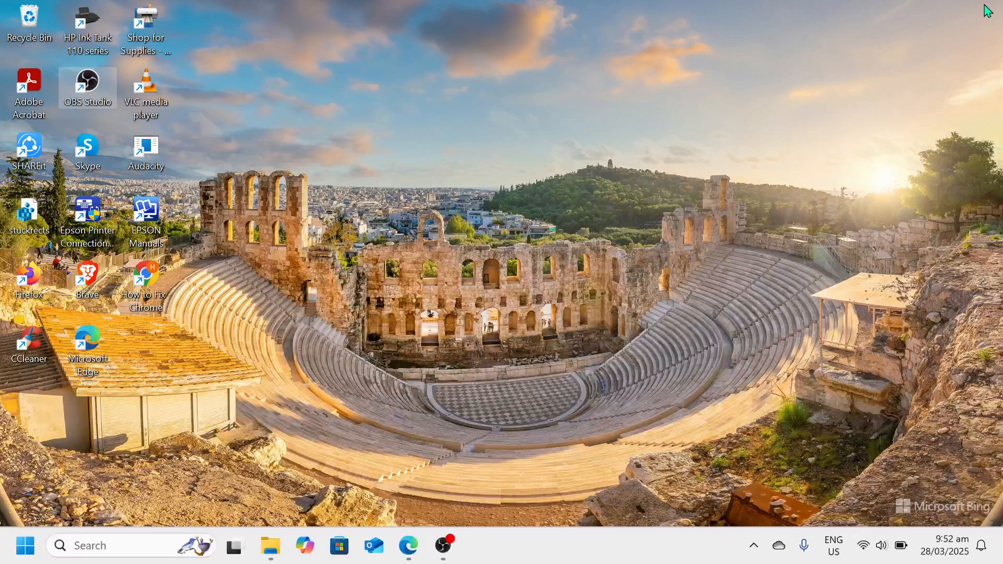
Search Windows for the Troubleshoot settings and open the list of other troubleshooters
{"action": "left_click", "coordinate": [123, 545]}
{"action": "type", "text": "T"}
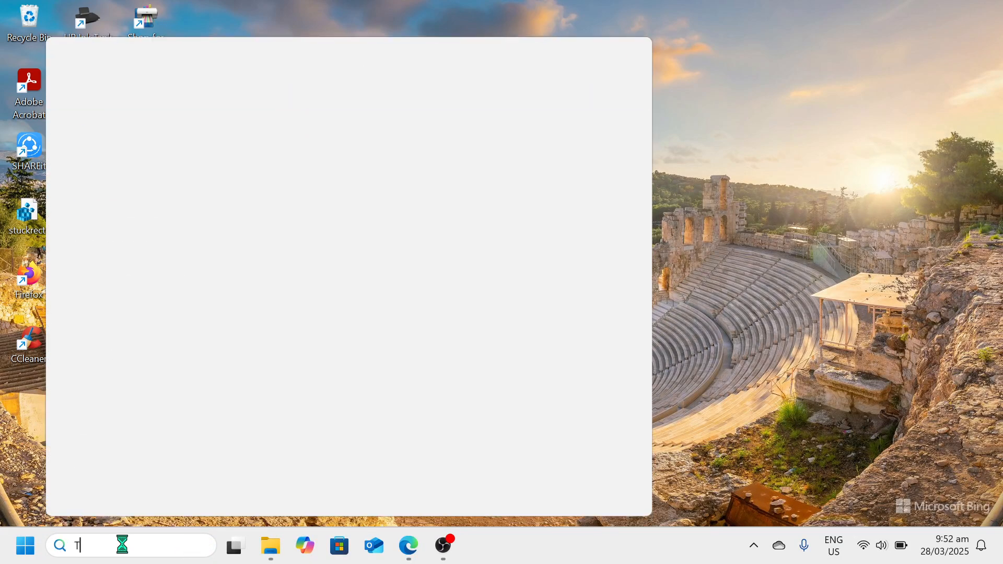
{"action": "type", "text": "ROUBL"}
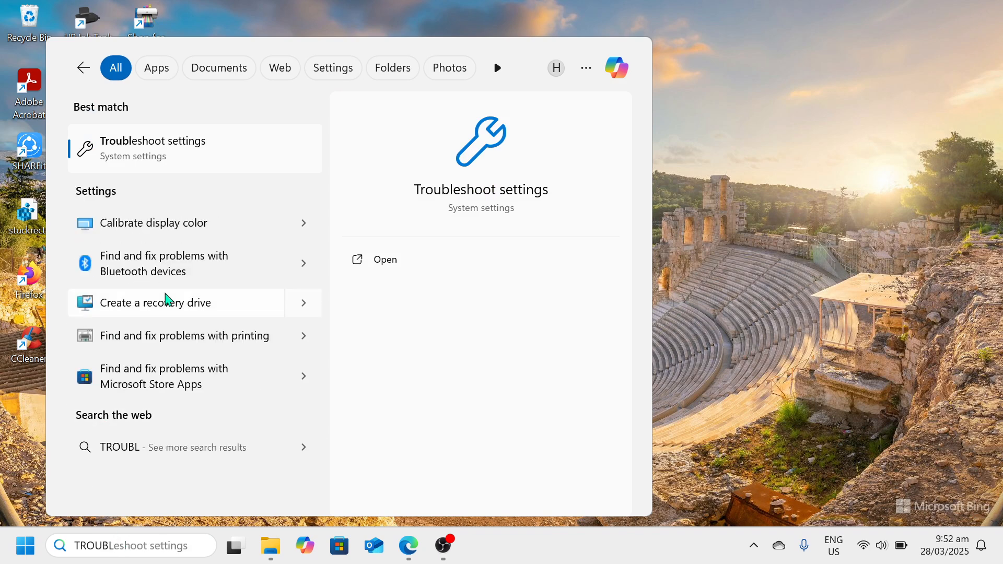
{"action": "left_click", "coordinate": [214, 160]}
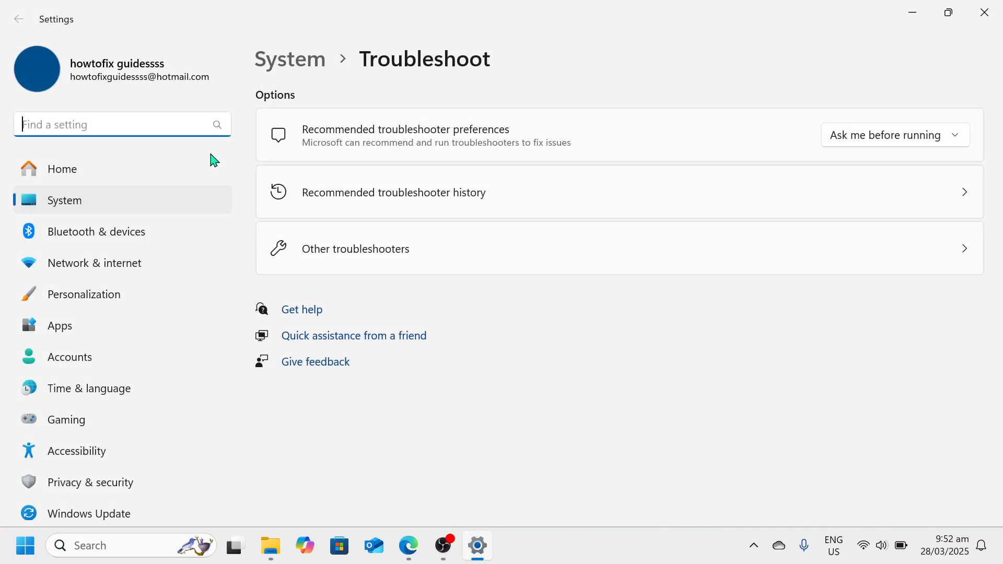
{"action": "left_click", "coordinate": [345, 239]}
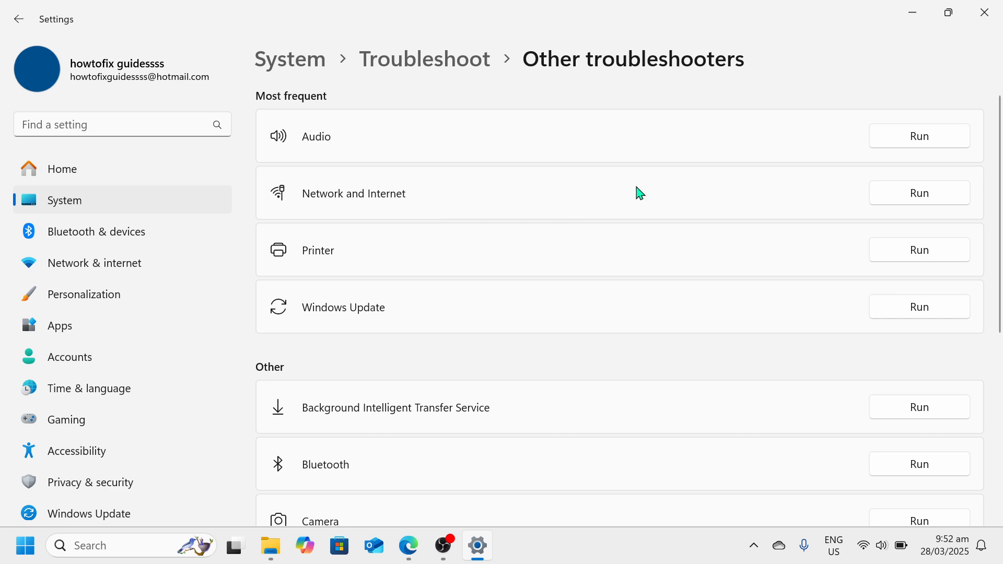
Run the Network and Internet troubleshooter, review its recommendations, and close Get Help and Settings
{"action": "left_click", "coordinate": [936, 199]}
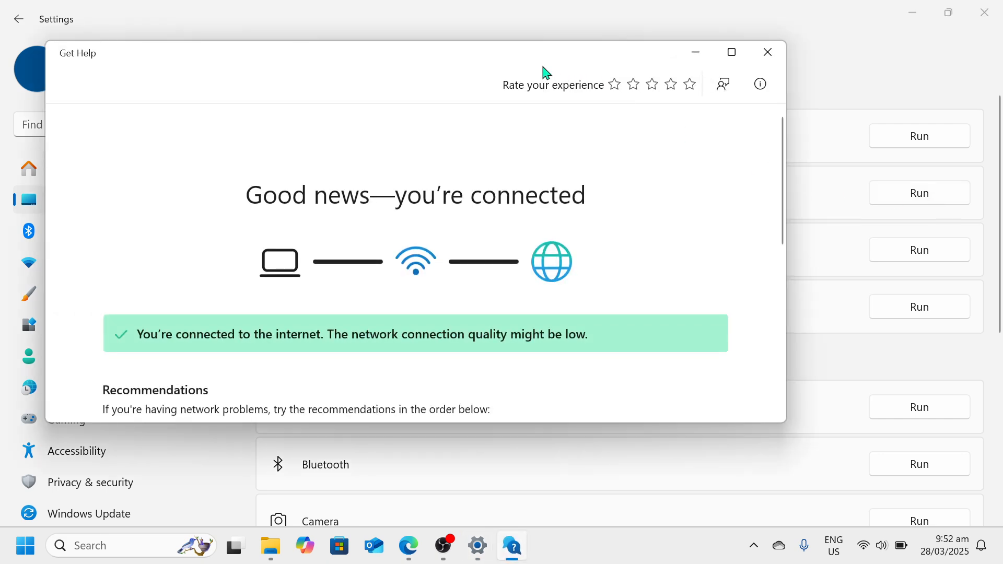
{"action": "left_click_drag", "start_coordinate": [549, 47], "coordinate": [676, 63]}
{"action": "scroll", "coordinate": [629, 230], "scroll_direction": "down", "scroll_amount": 3}
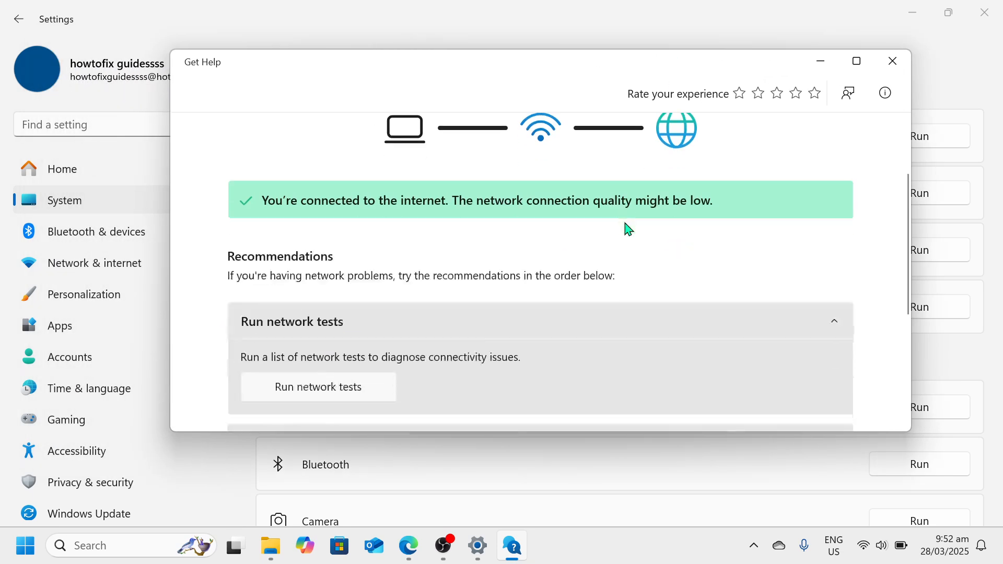
{"action": "scroll", "coordinate": [628, 229], "scroll_direction": "down", "scroll_amount": 5}
{"action": "scroll", "coordinate": [630, 228], "scroll_direction": "up", "scroll_amount": 8}
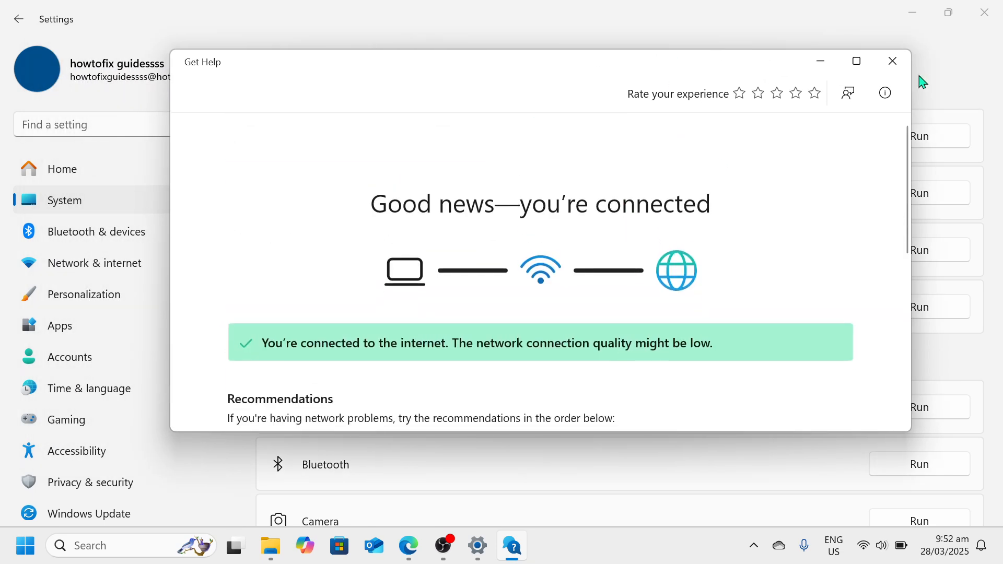
{"action": "left_click", "coordinate": [894, 61]}
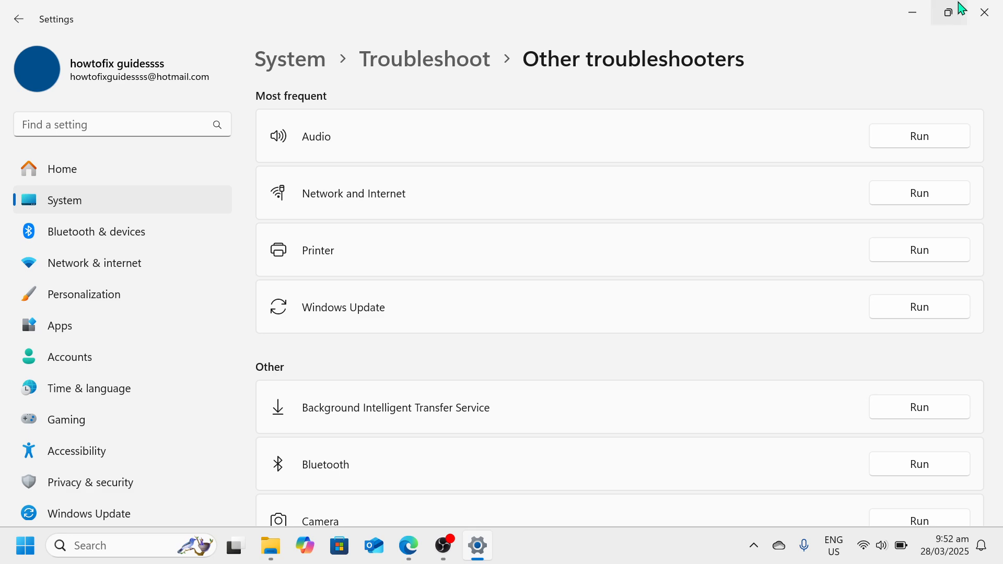
{"action": "left_click", "coordinate": [983, 15]}
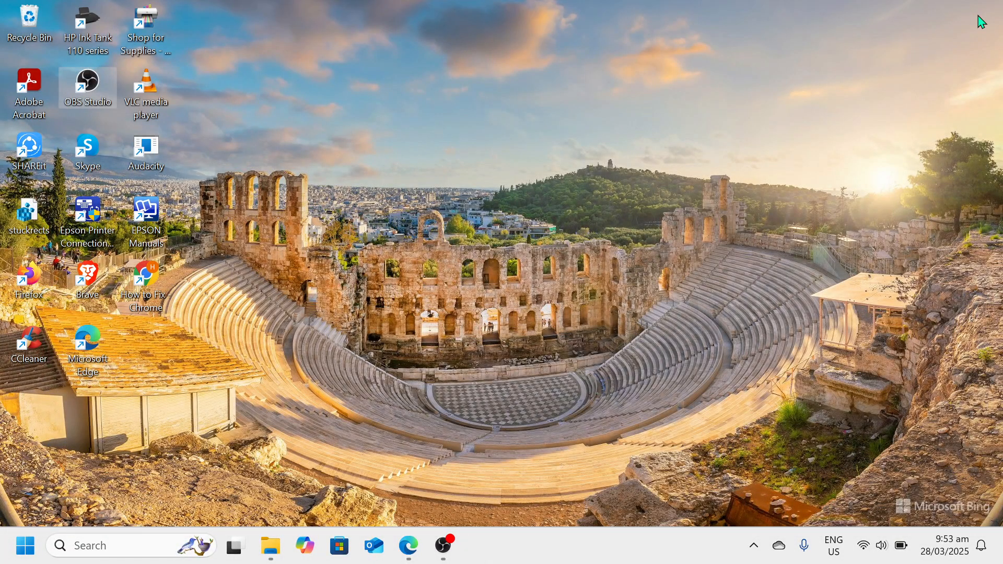
Open the Network reset option under Advanced network settings in the Network & internet settings
{"action": "left_click", "coordinate": [25, 555]}
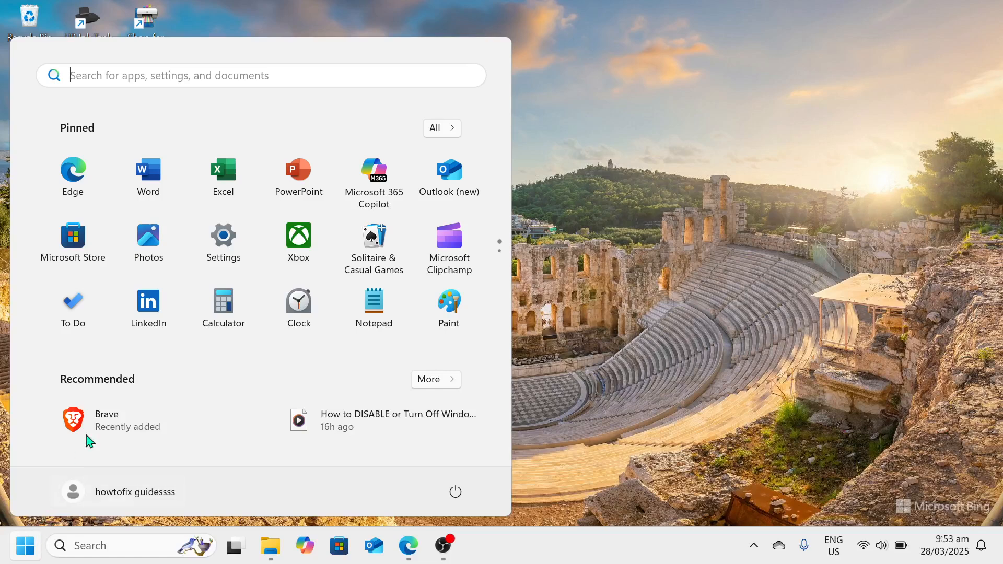
{"action": "left_click", "coordinate": [223, 246]}
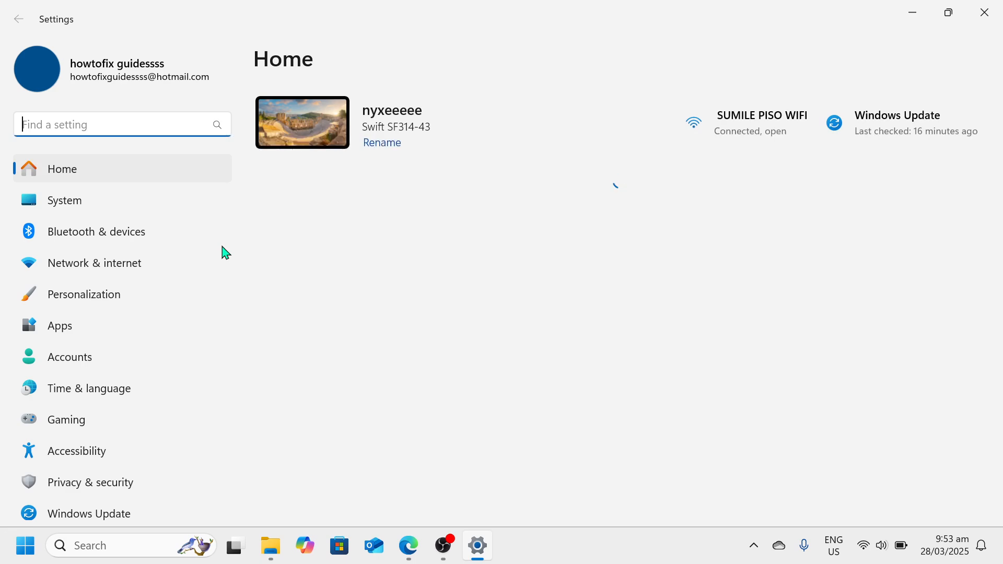
{"action": "left_click", "coordinate": [159, 268]}
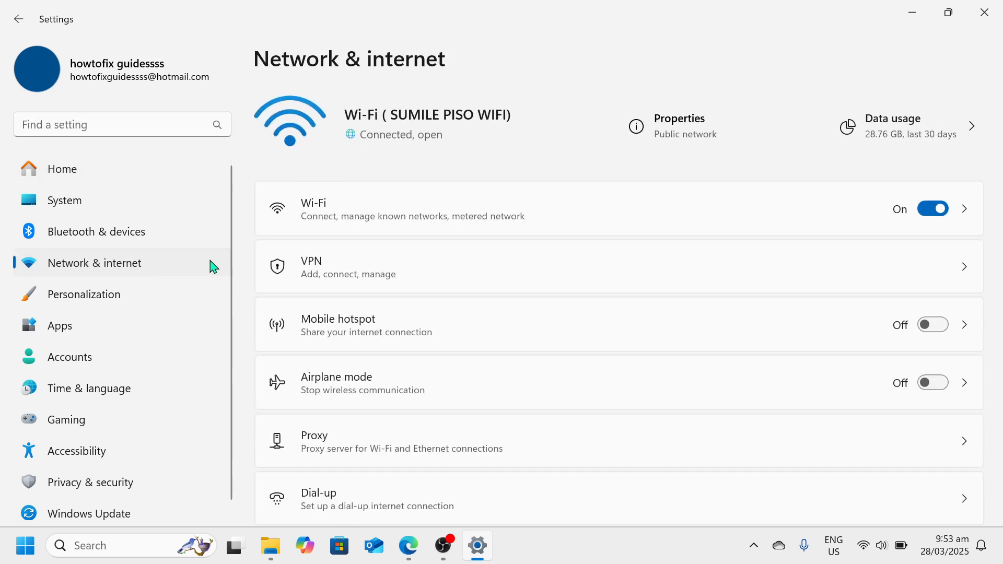
{"action": "scroll", "coordinate": [389, 346], "scroll_direction": "down", "scroll_amount": 2}
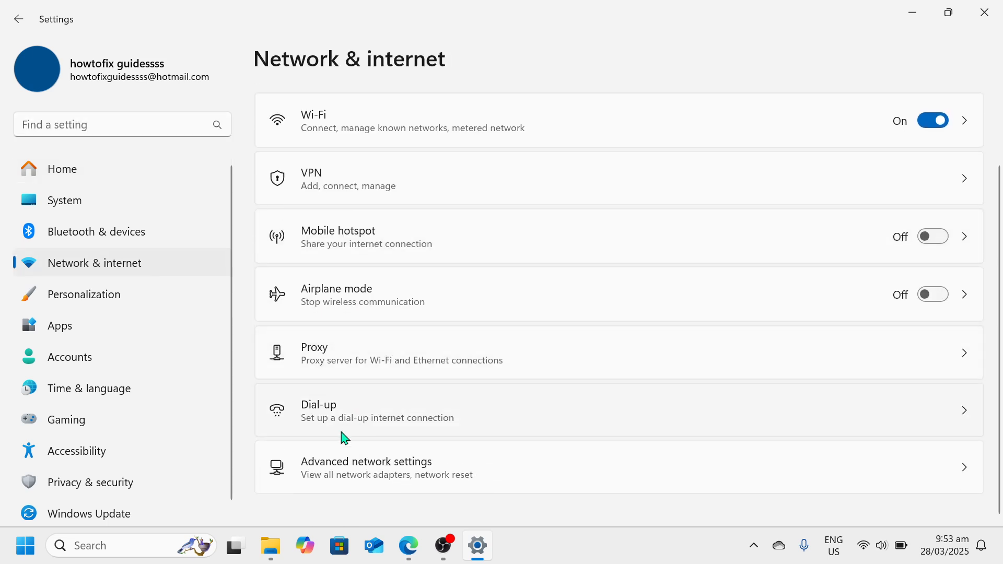
{"action": "left_click", "coordinate": [332, 467]}
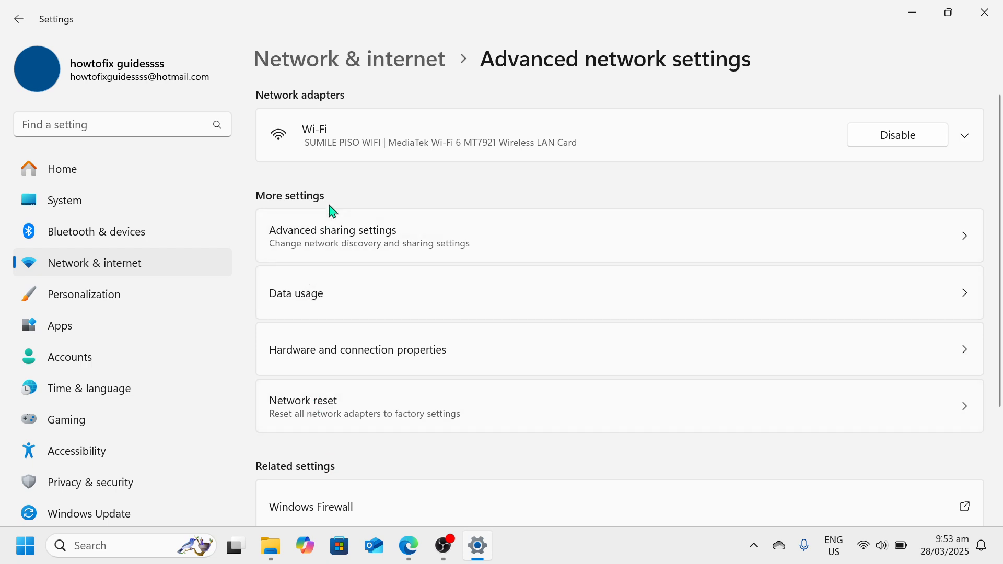
{"action": "left_click", "coordinate": [331, 422]}
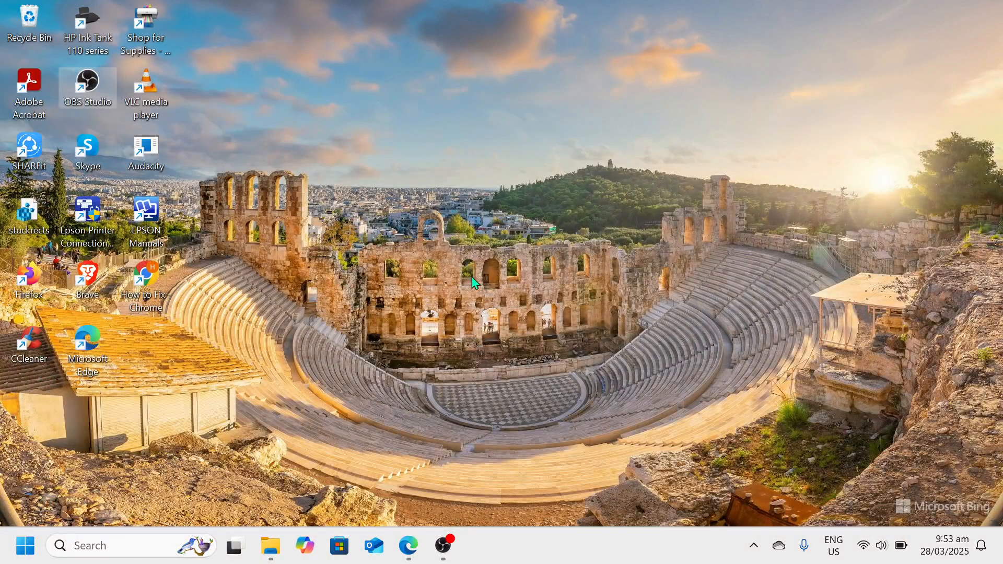
Open Device Manager and expand the Network adapters category to show its devices
{"action": "right_click", "coordinate": [30, 551]}
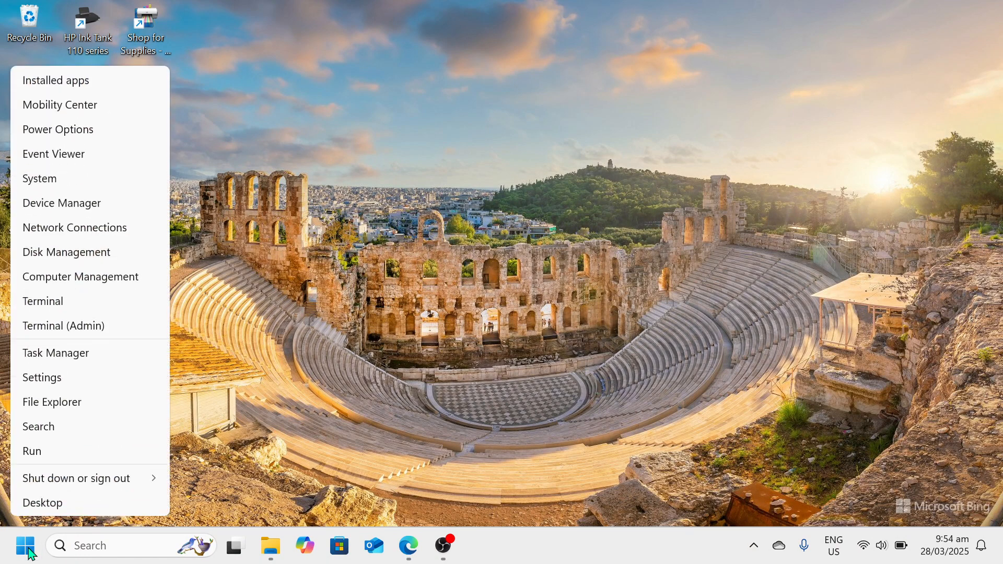
{"action": "left_click", "coordinate": [103, 214]}
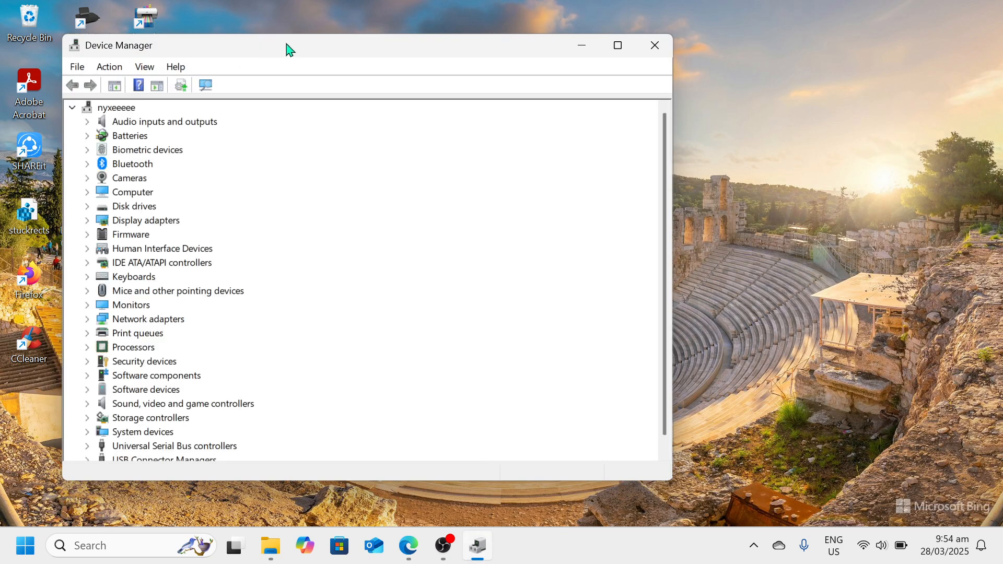
{"action": "left_click_drag", "start_coordinate": [287, 47], "coordinate": [439, 62]}
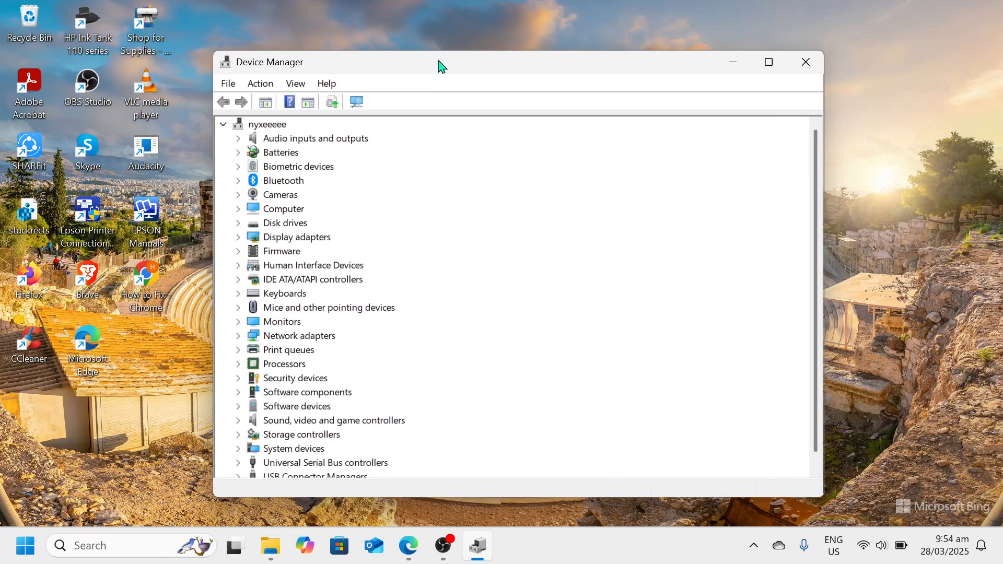
{"action": "left_click", "coordinate": [316, 340]}
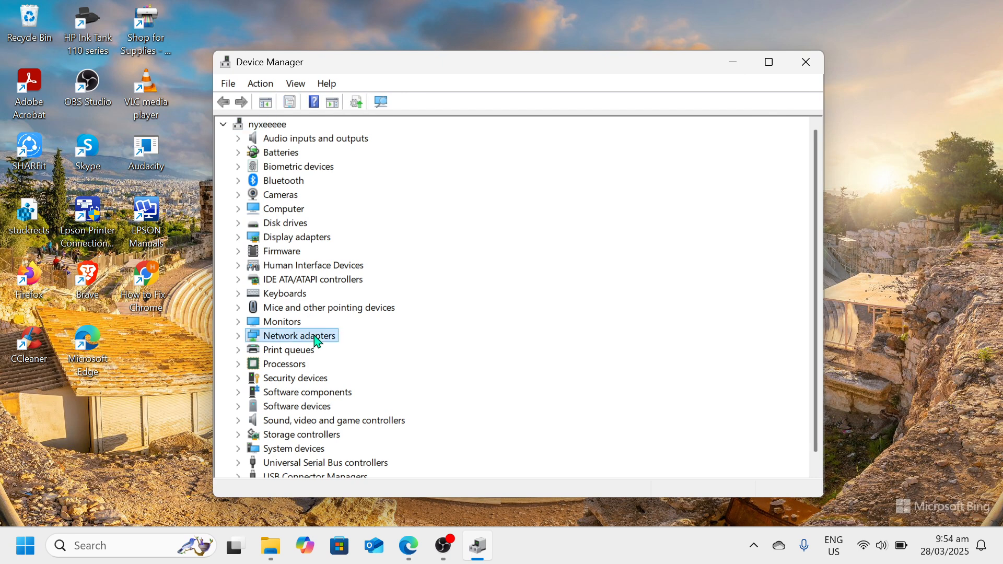
{"action": "left_click", "coordinate": [239, 337]}
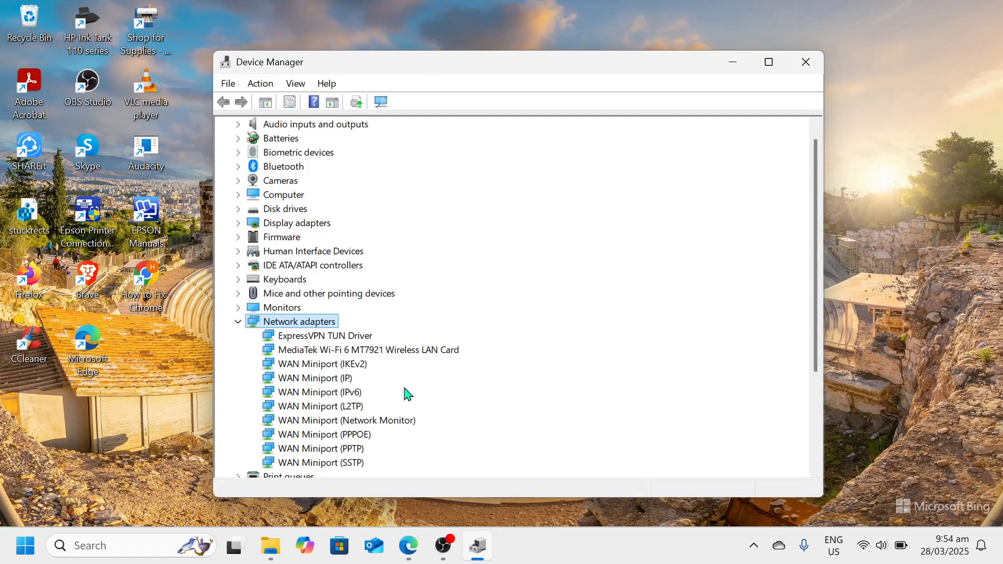
{"action": "scroll", "coordinate": [408, 395], "scroll_direction": "down", "scroll_amount": 2}
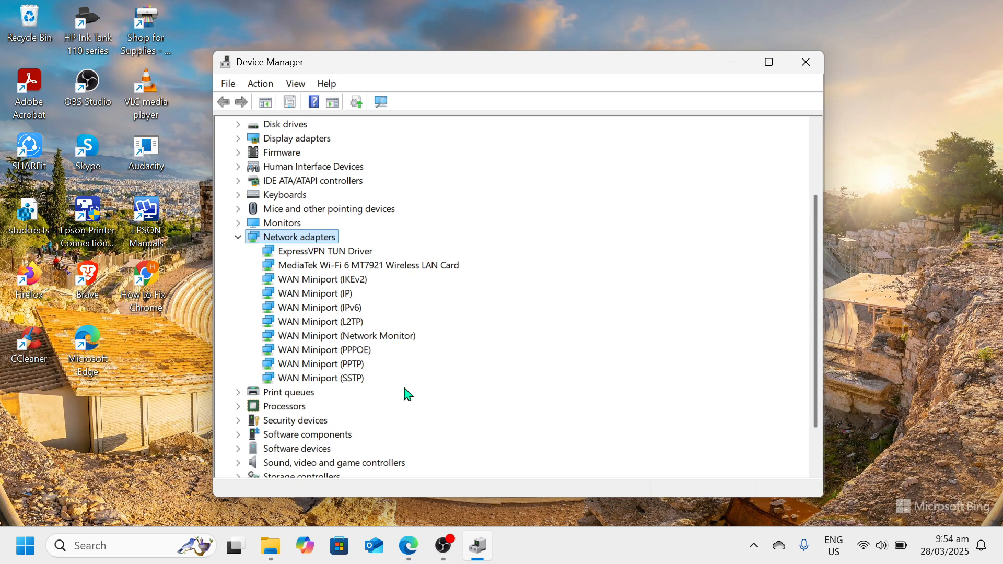
Search automatically for an updated driver from the MediaTek Wi-Fi 6 MT7921 Wireless LAN Card's driver properties, and close the dialogs
{"action": "left_click", "coordinate": [393, 268]}
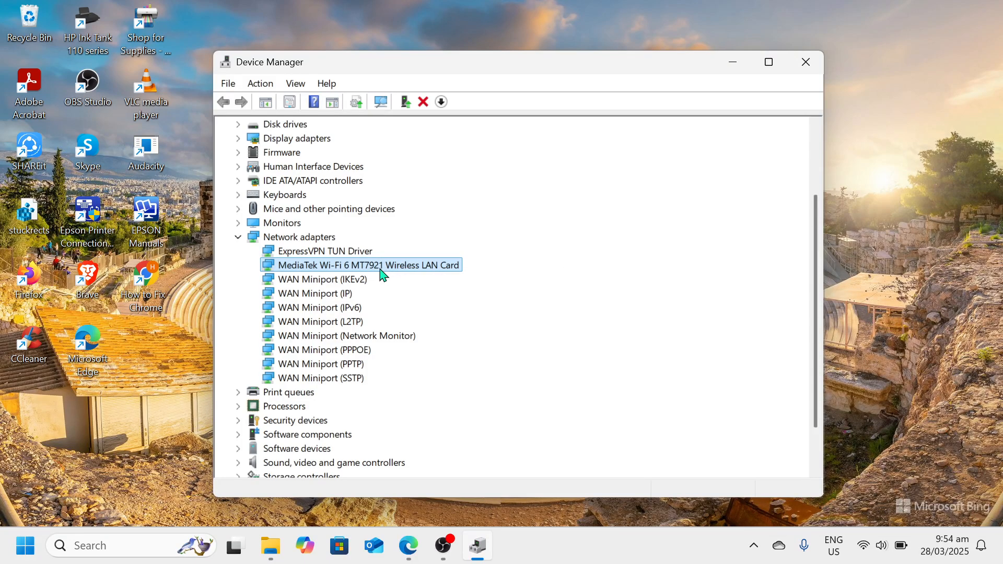
{"action": "right_click", "coordinate": [382, 273]}
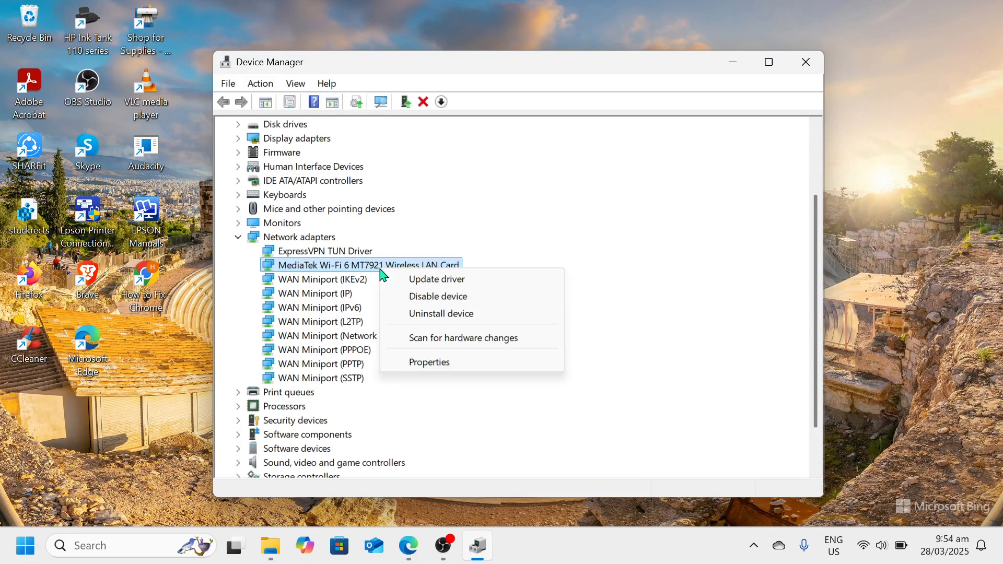
{"action": "left_click", "coordinate": [412, 363]}
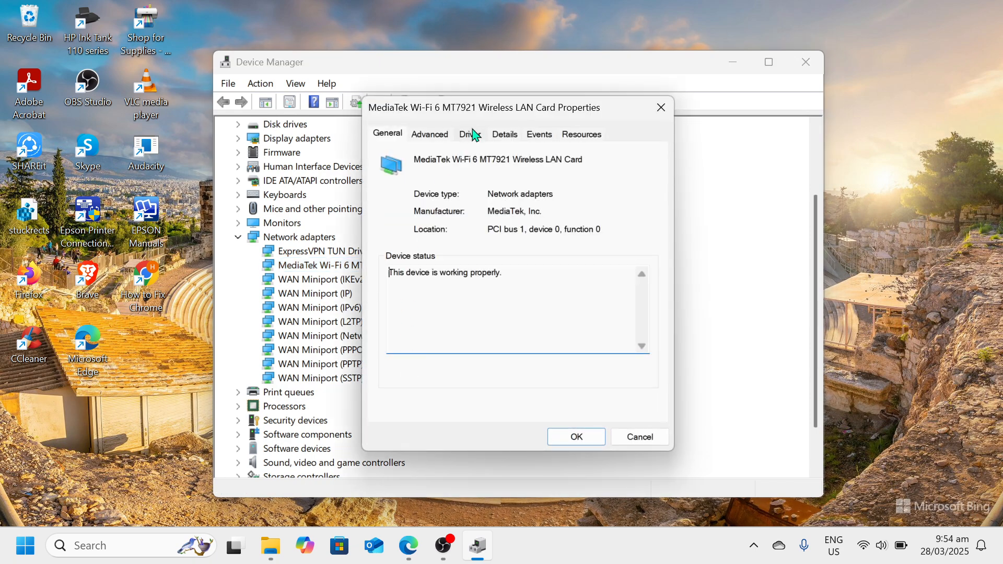
{"action": "left_click", "coordinate": [473, 134]}
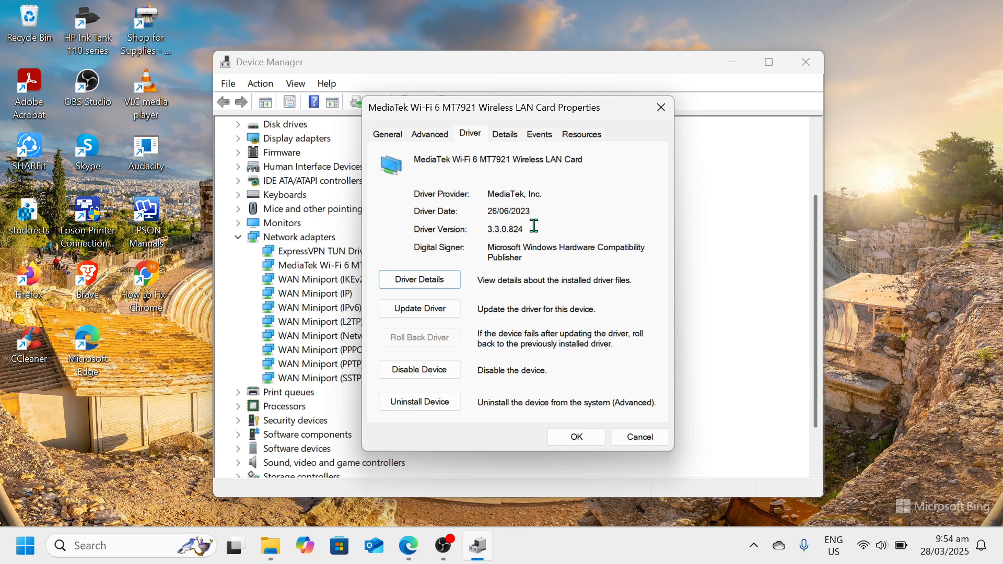
{"action": "left_click", "coordinate": [439, 313]}
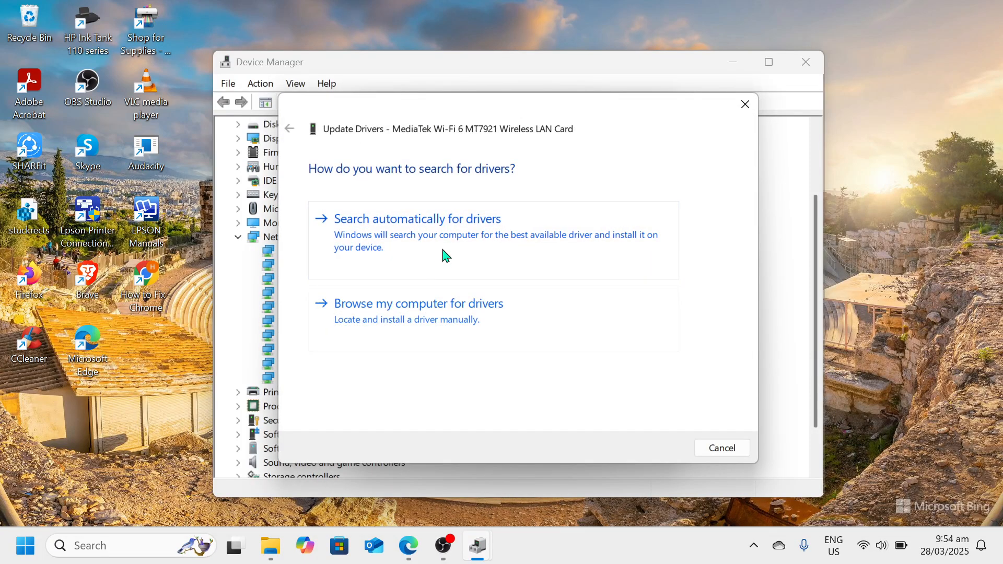
{"action": "left_click", "coordinate": [454, 254]}
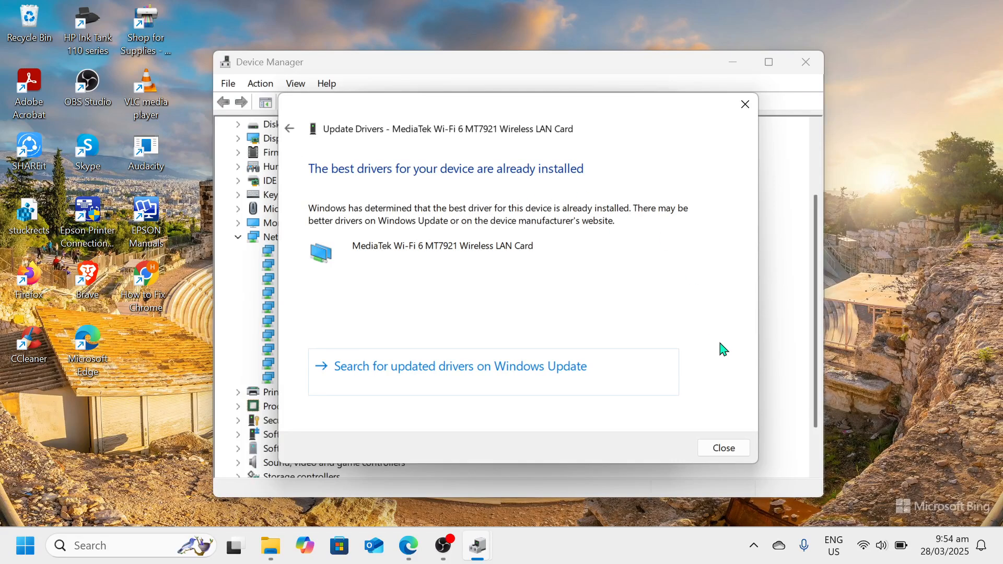
{"action": "left_click", "coordinate": [735, 449]}
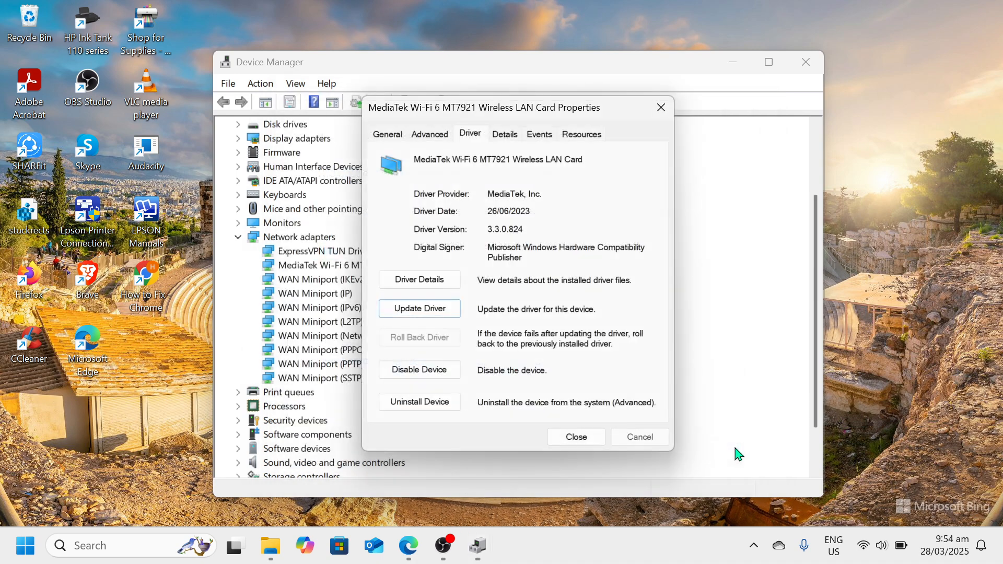
{"action": "left_click", "coordinate": [662, 107]}
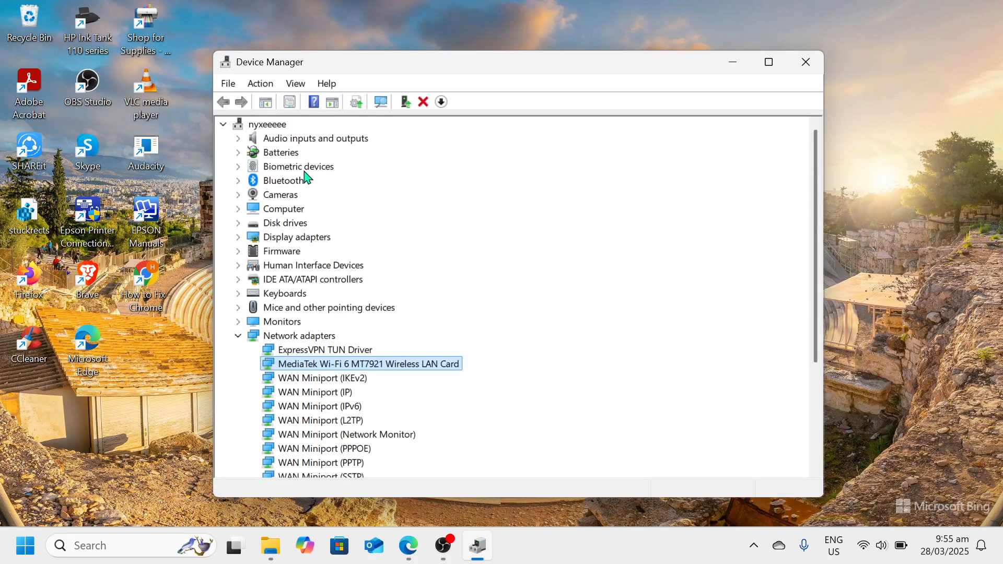
Show the Disable device and Uninstall device options for the MediaTek Wi-Fi adapter without applying them, and close Device Manager
{"action": "right_click", "coordinate": [350, 370]}
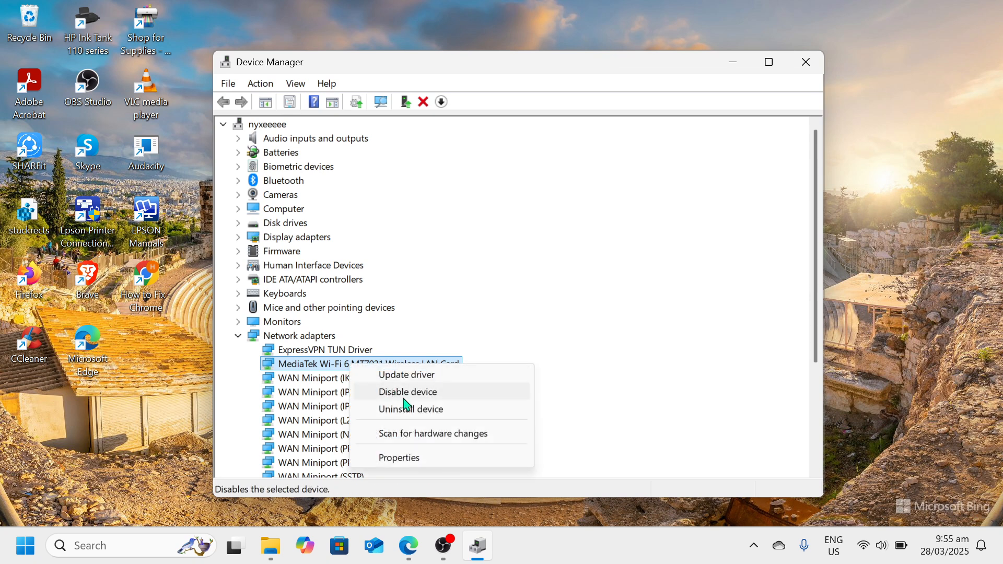
{"action": "left_click", "coordinate": [528, 335]}
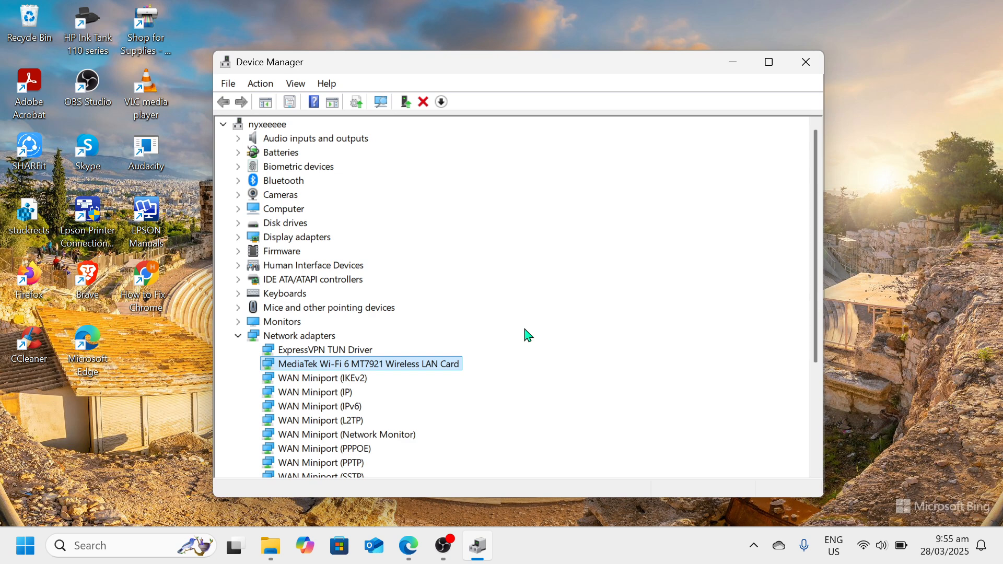
{"action": "left_click", "coordinate": [815, 67]}
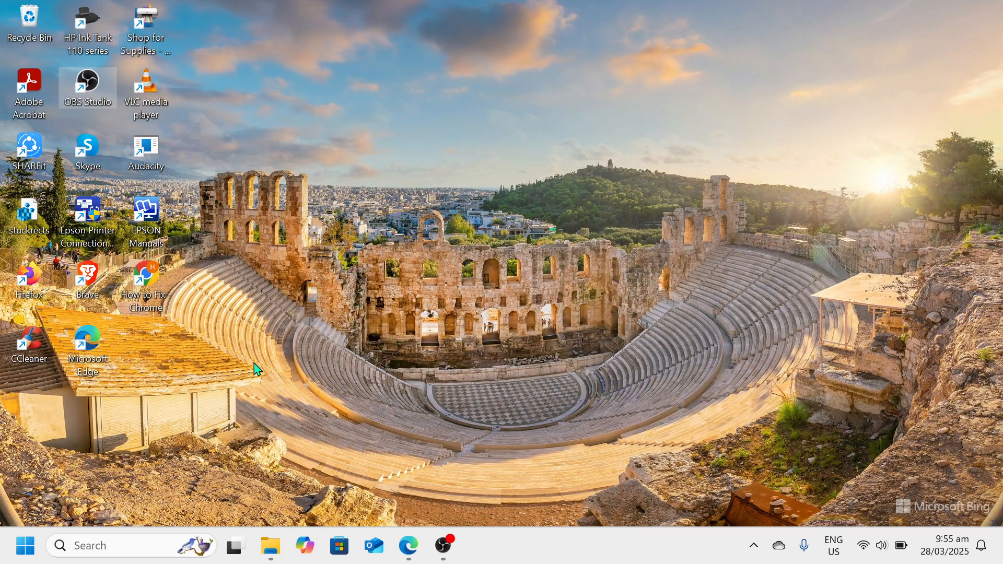
Search Windows for the Windows Update settings, review the available updates there, and minimize the Settings window
{"action": "left_click", "coordinate": [106, 548]}
{"action": "type", "text": "WIND"}
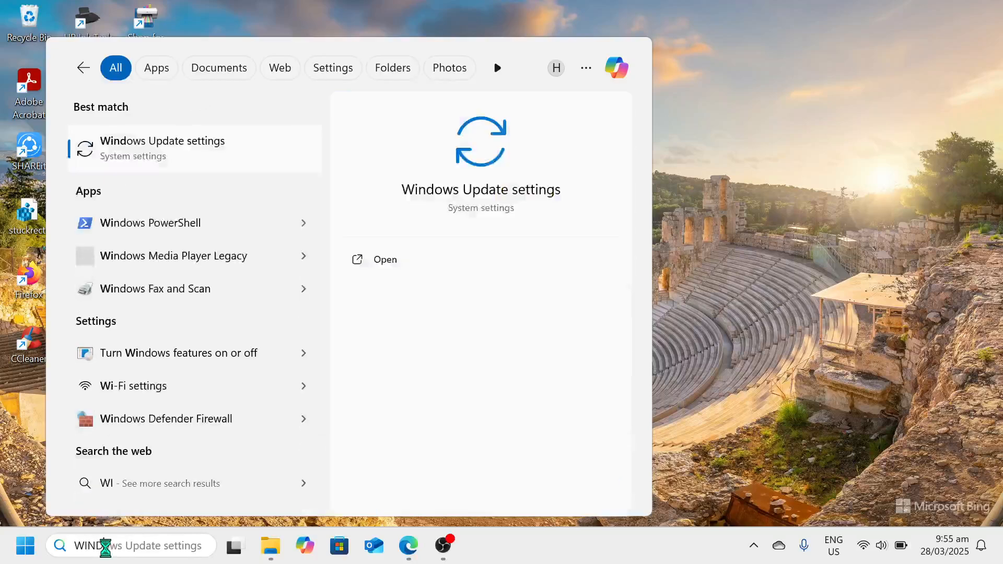
{"action": "type", "text": "OWS UPDA"}
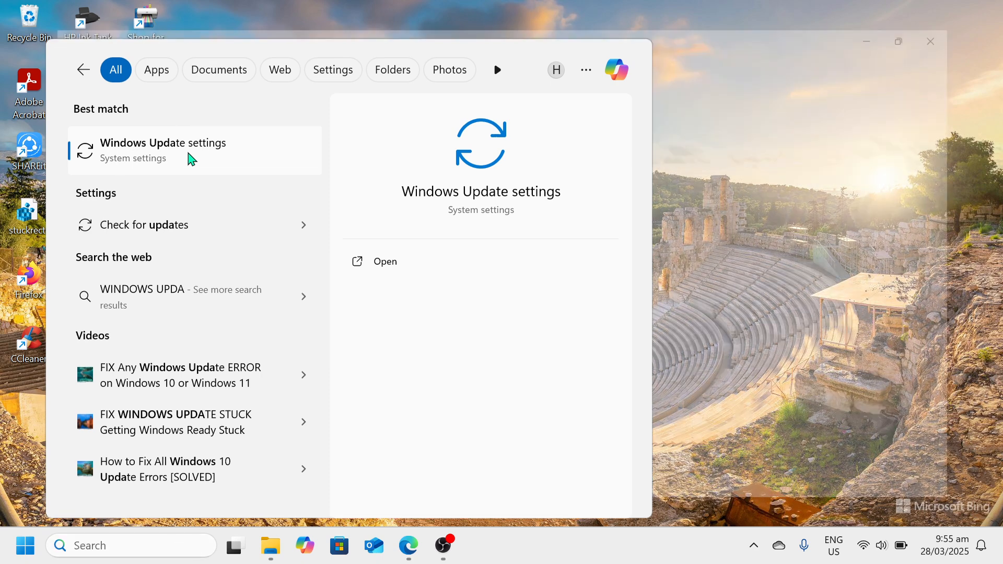
{"action": "left_click", "coordinate": [191, 159]}
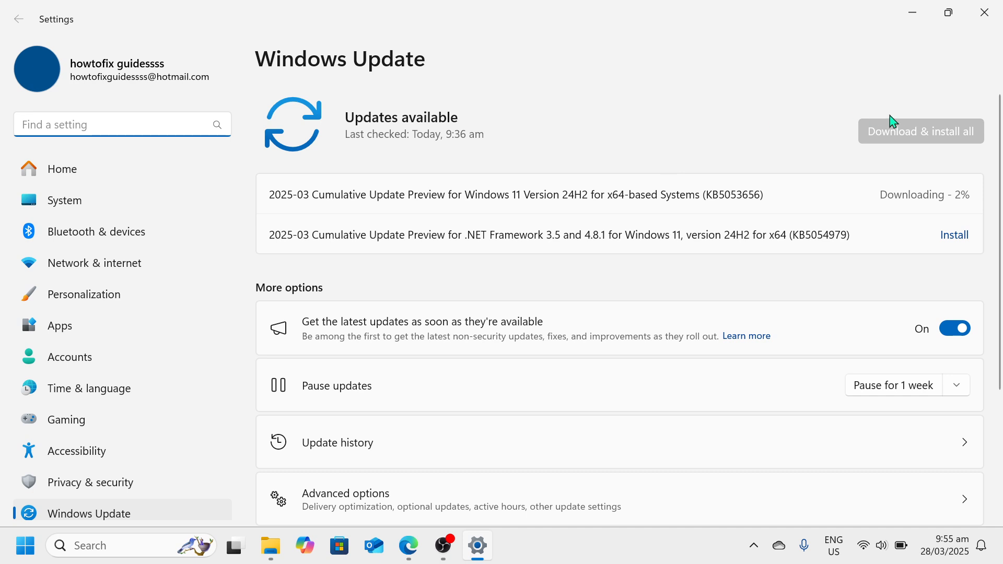
{"action": "left_click", "coordinate": [362, 121]}
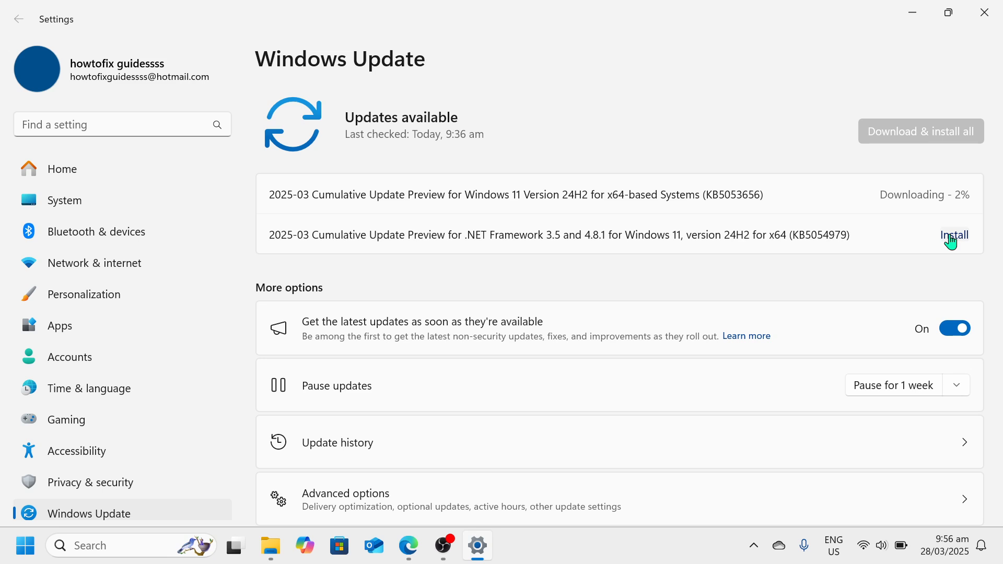
{"action": "left_click", "coordinate": [921, 21]}
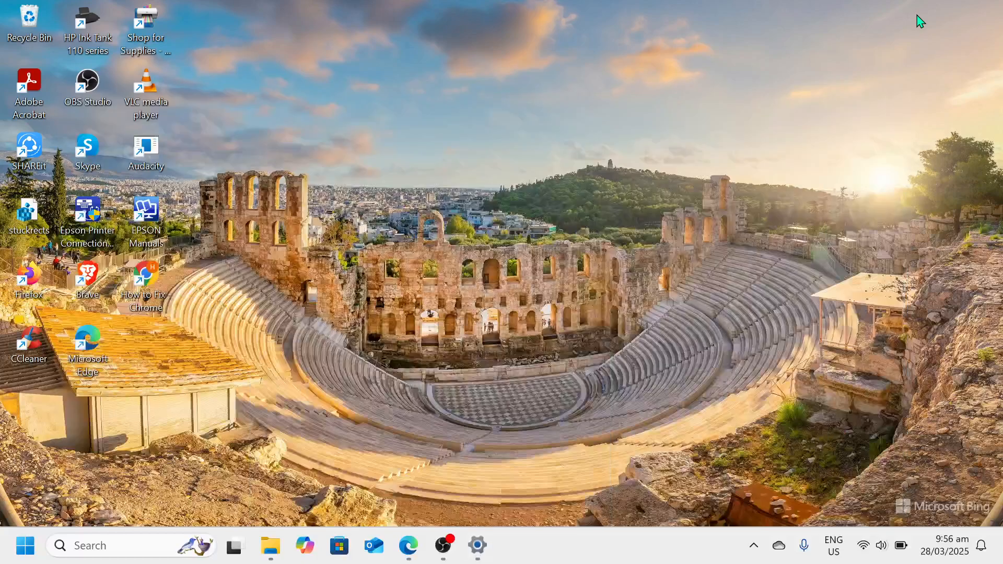